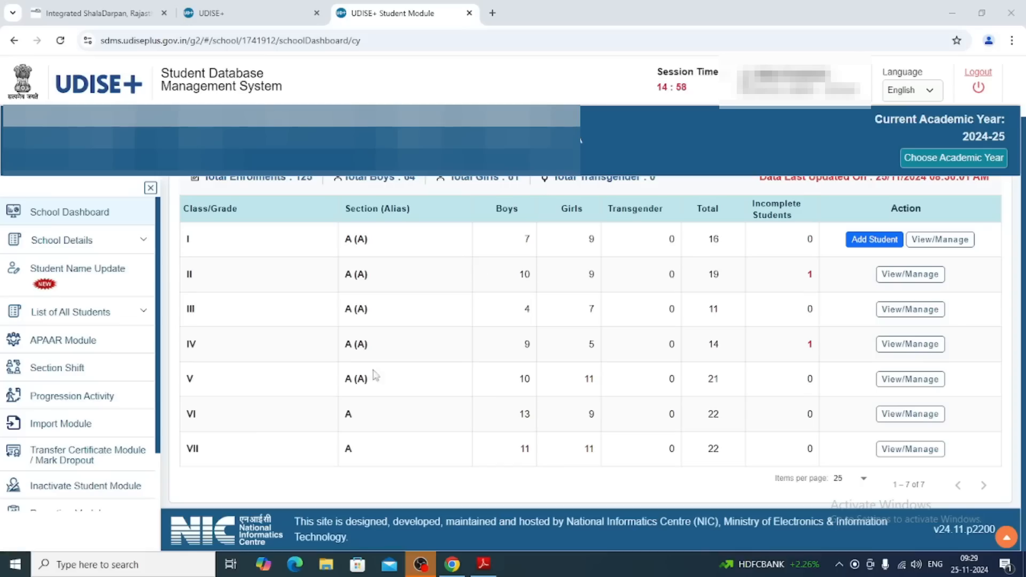
- List the class II students of all sections in the APAAR Module and open APAAR ID generation for the first student
left_click(64, 346)
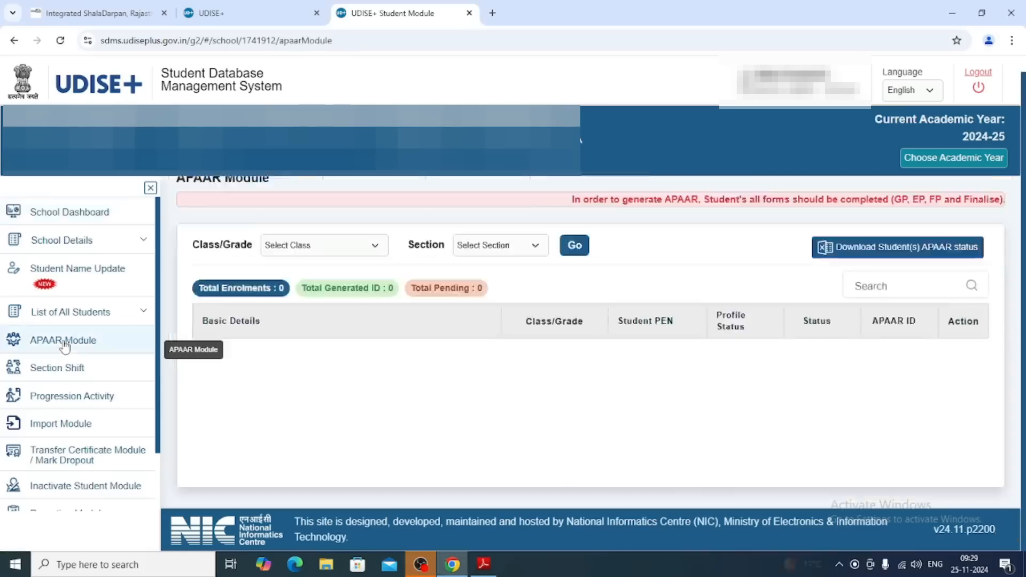
left_click(323, 265)
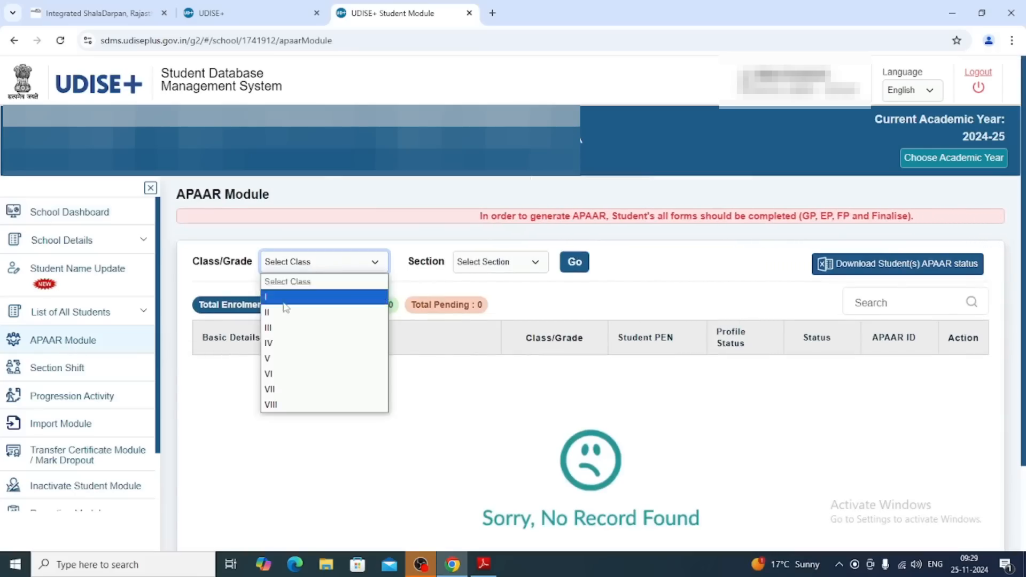
left_click(321, 313)
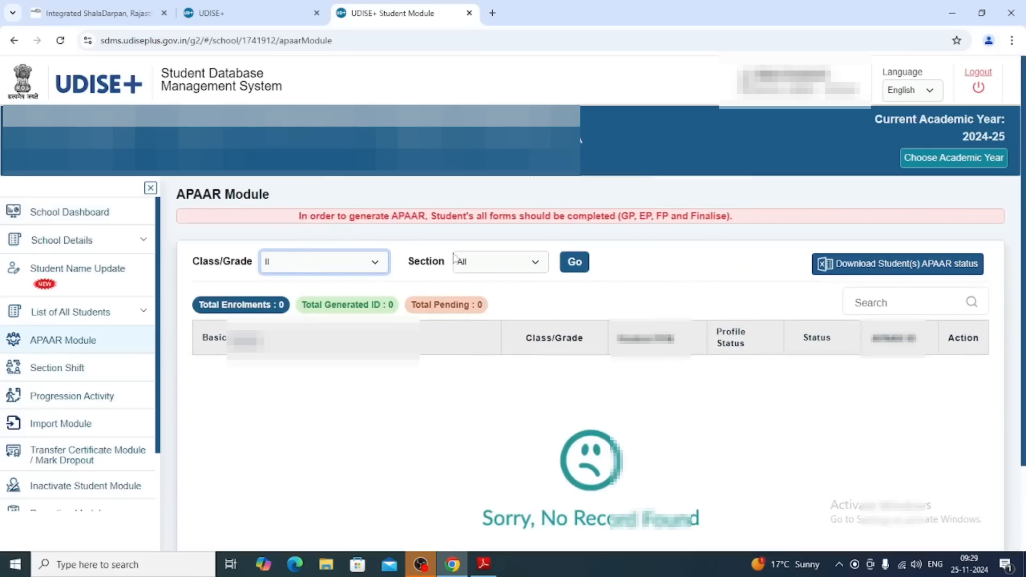
left_click(575, 262)
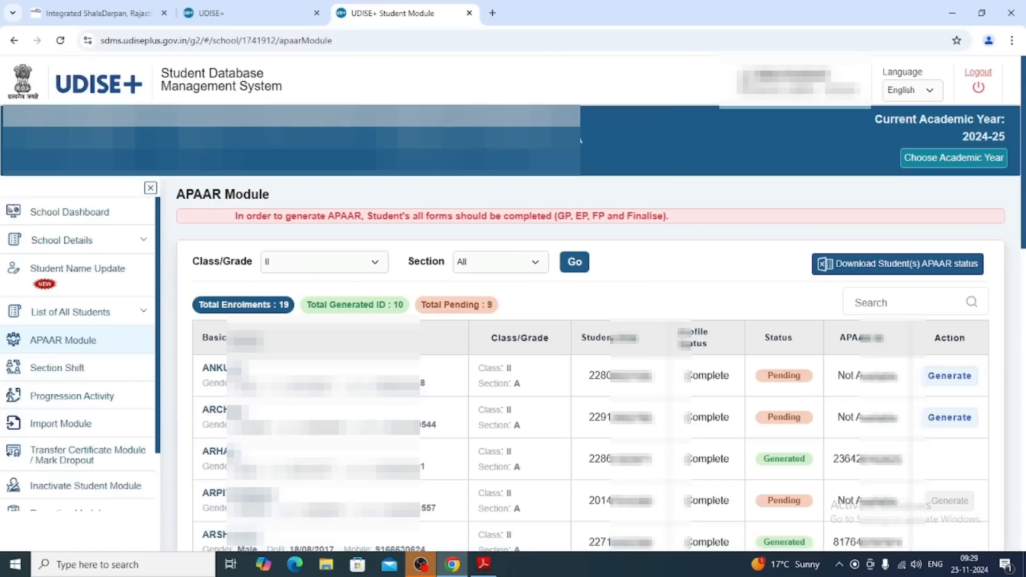
left_click(959, 380)
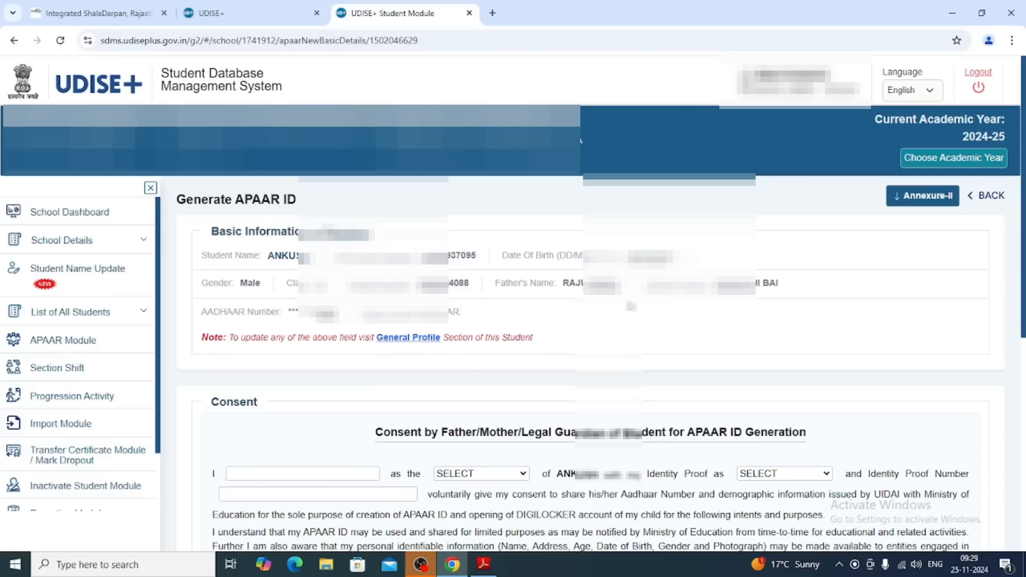
scroll(554, 375, "down", 3)
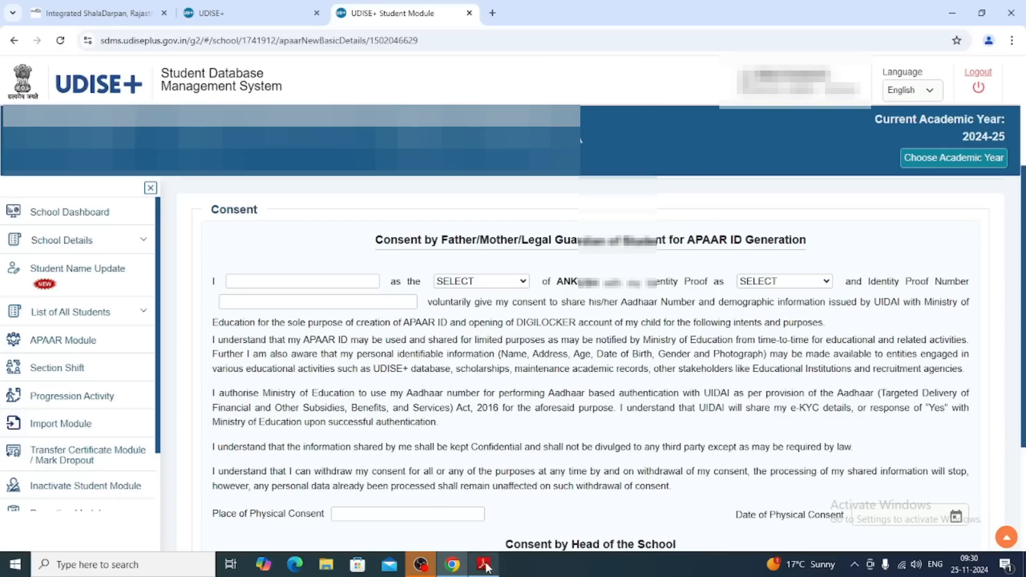
- Switch to Adobe Reader and examine the parent's name, relationship and identity proof entries in CONSENT FORM 1.pdf
mouse_move(485, 567)
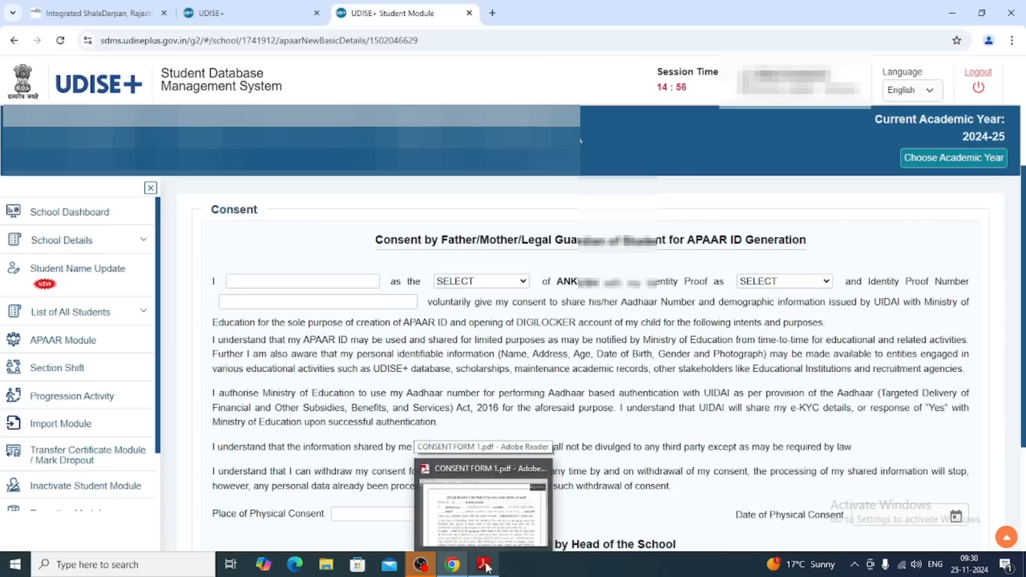
left_click(486, 567)
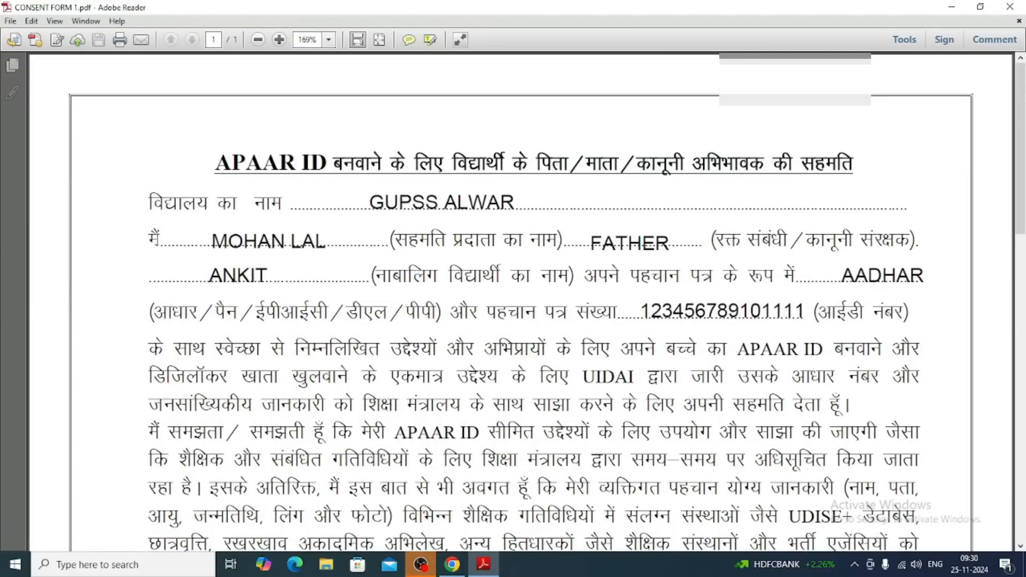
left_click_drag(340, 239, 187, 240)
left_click(383, 237)
left_click(642, 246)
left_click_drag(198, 309, 148, 312)
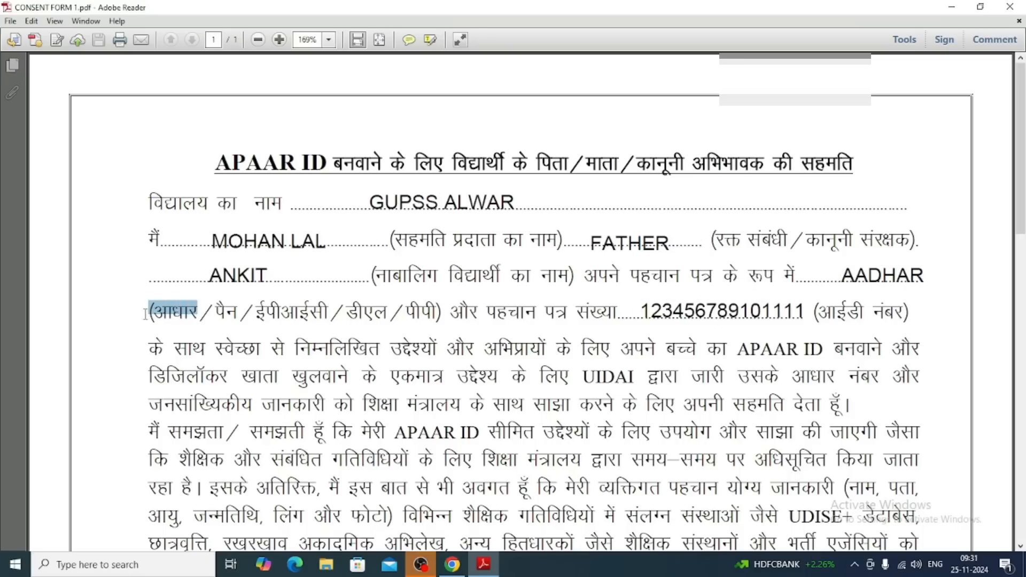
left_click_drag(216, 312, 435, 315)
left_click(262, 312)
left_click(428, 320)
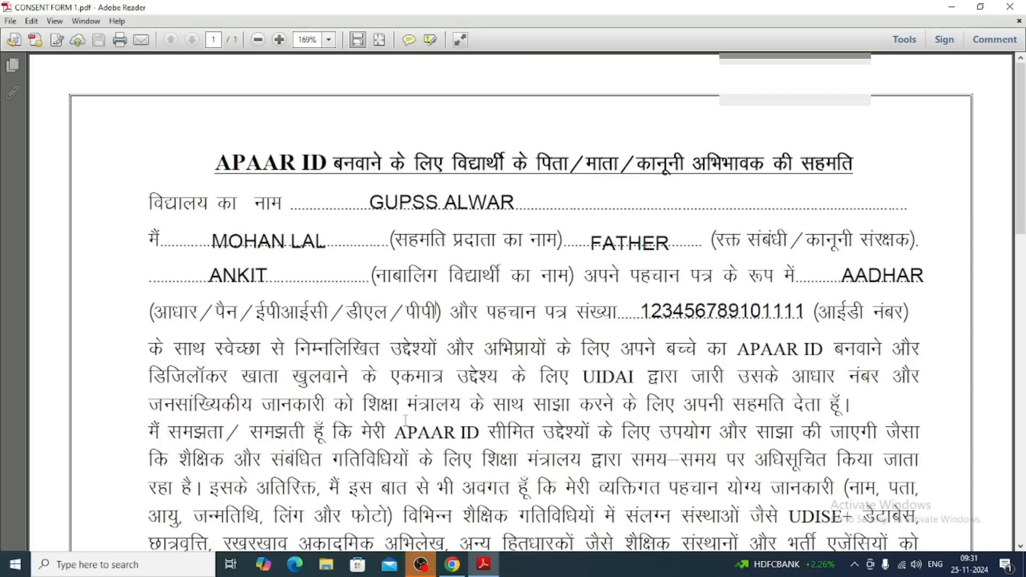
- Examine the consent date and place and the head-of-school declaration at the end of the consent form PDF
scroll(406, 421, "down", 6)
scroll(406, 421, "down", 7)
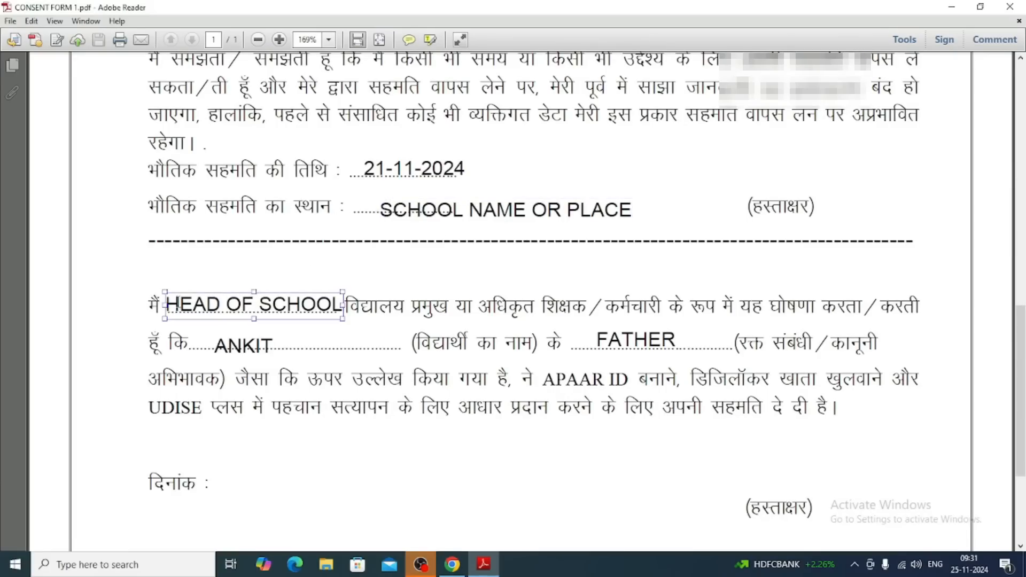
left_click(192, 310)
left_click(359, 308)
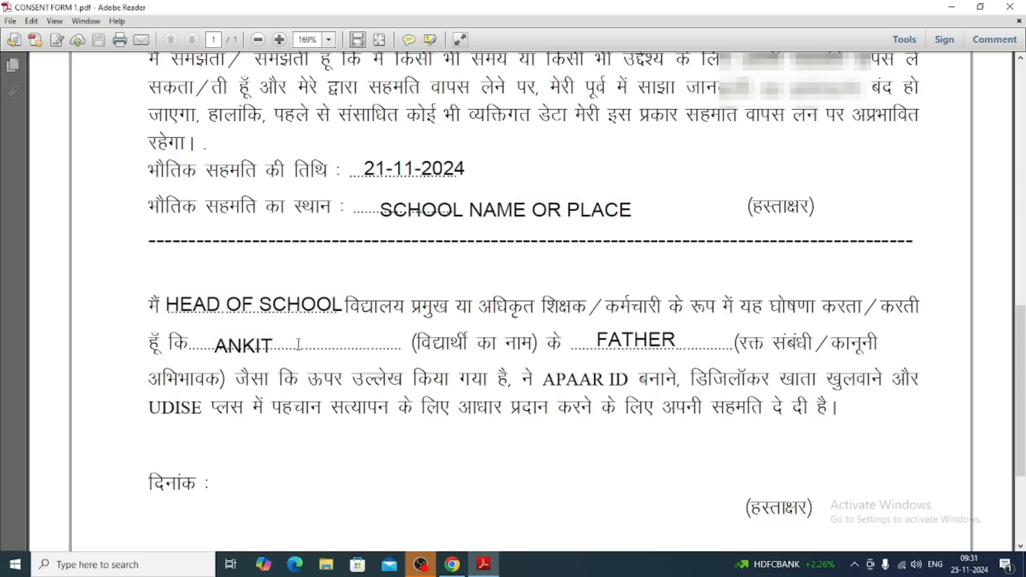
left_click(662, 349)
left_click(725, 352)
- Switch back to Chrome, enter the consenting parent's name in the Consent section and set the relationship to FATHER
left_click(463, 570)
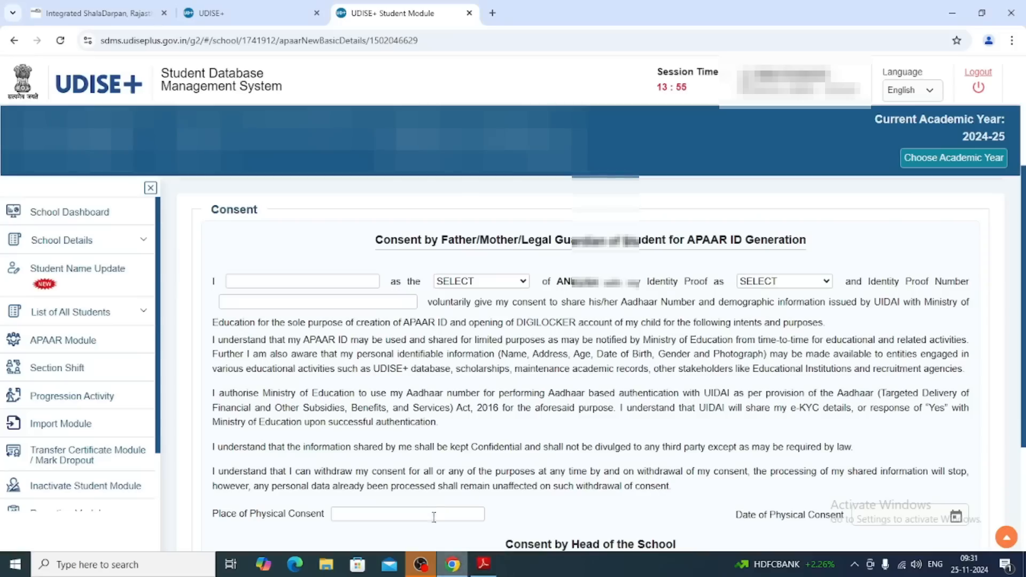
left_click(272, 281)
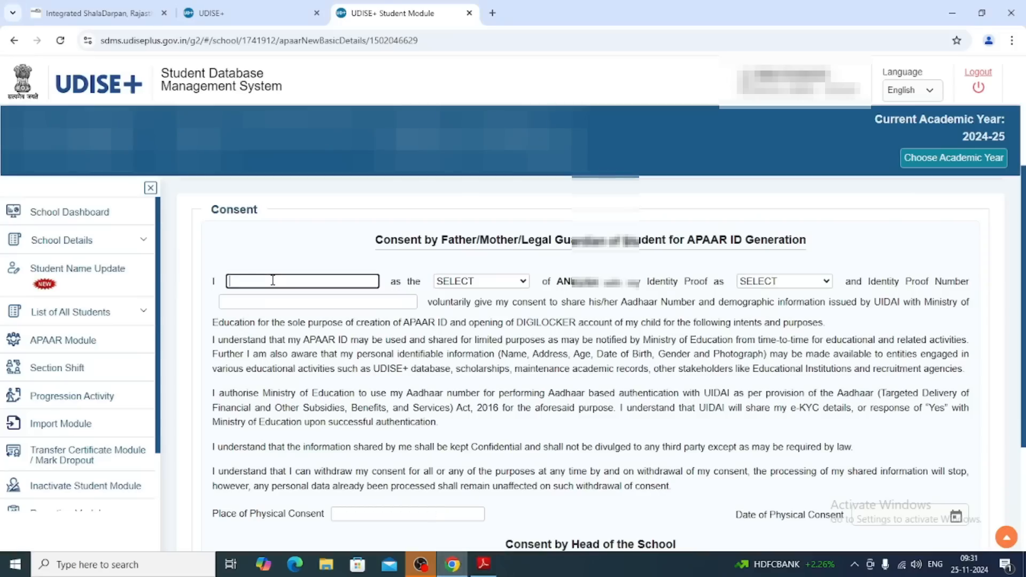
type("AAAAA")
left_click(448, 284)
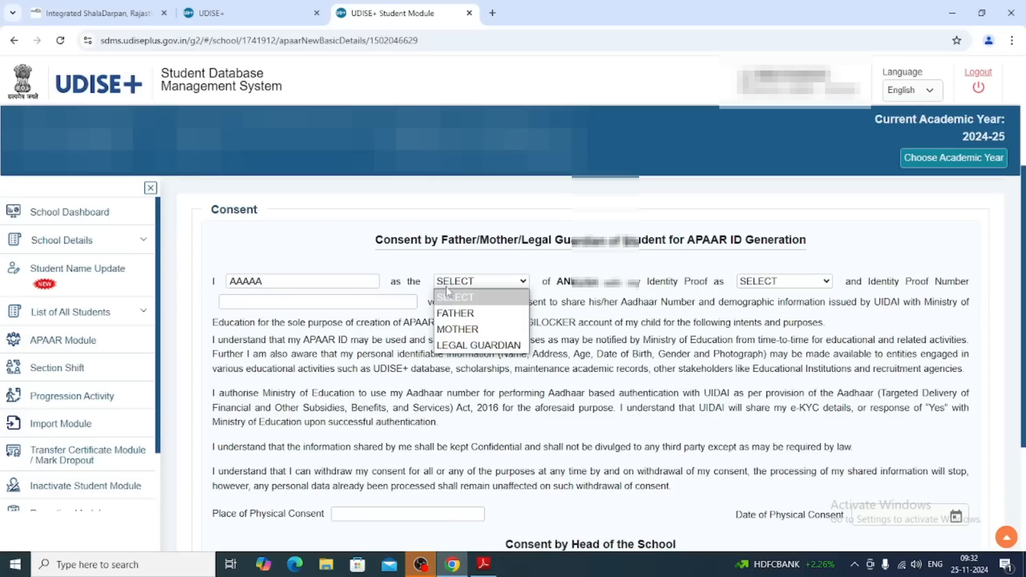
left_click(444, 314)
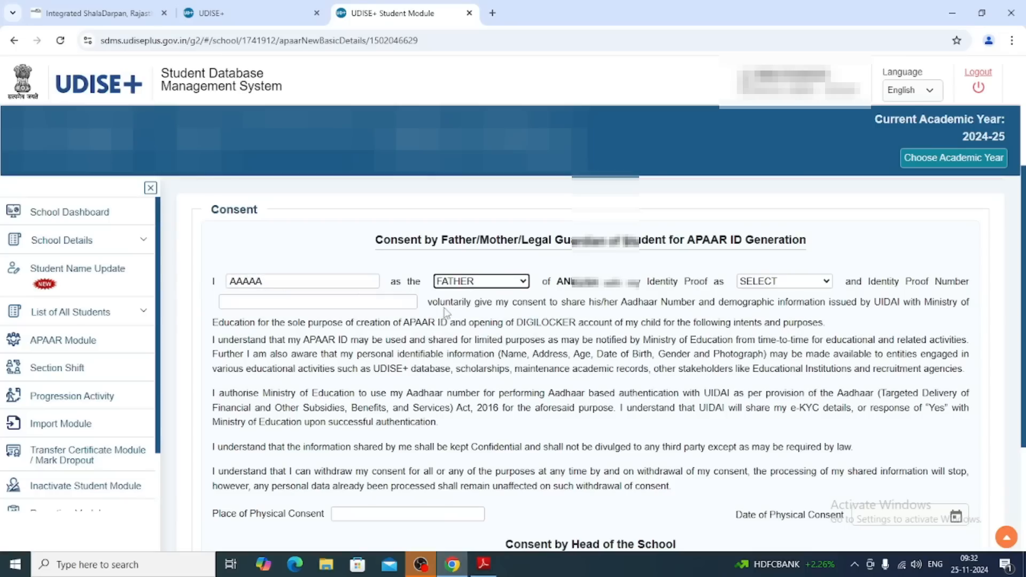
- Set the parent's identity proof to AADHAAR and enter the identity proof number
left_click(816, 286)
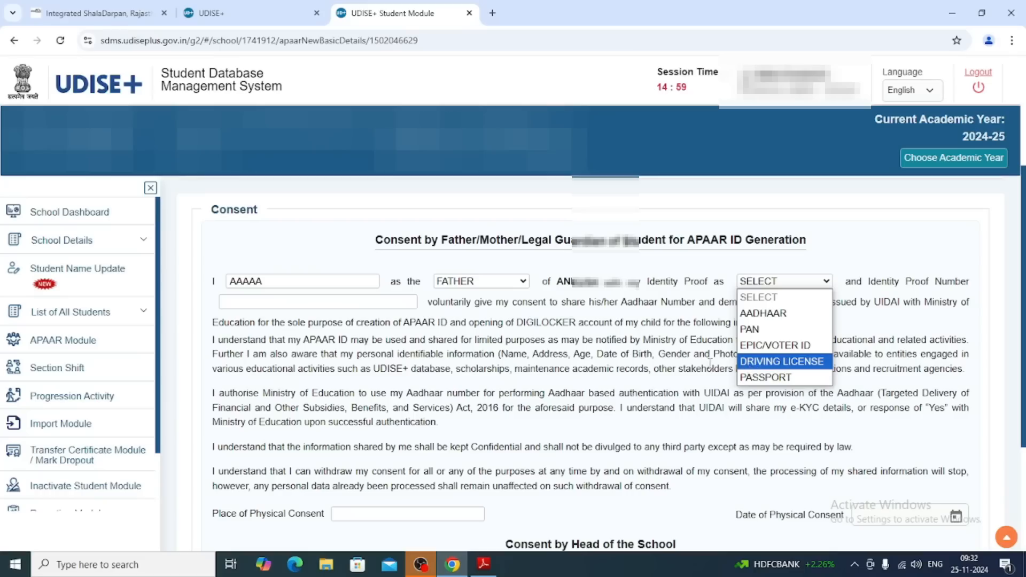
left_click(756, 342)
left_click(306, 303)
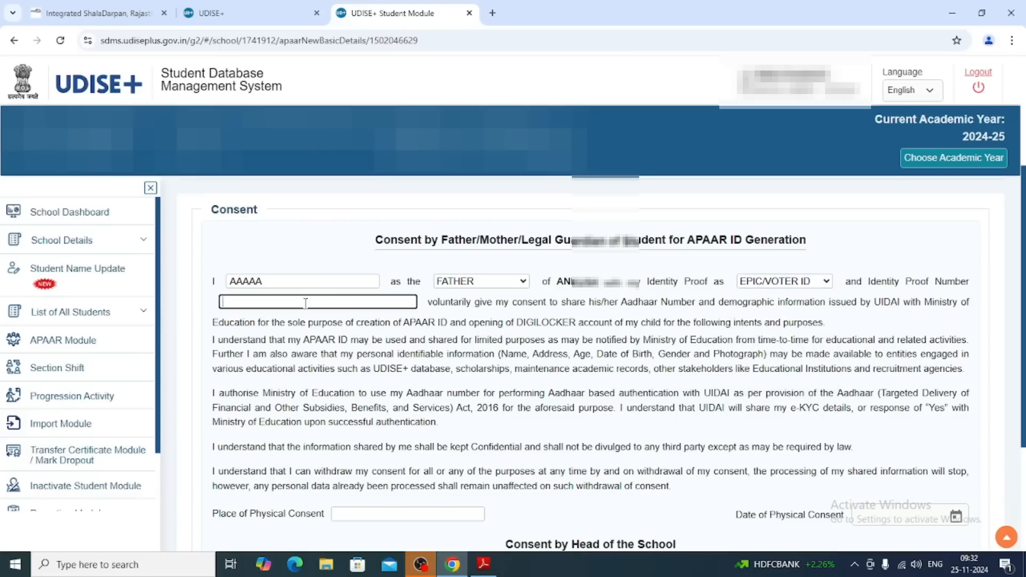
left_click(782, 281)
left_click(763, 313)
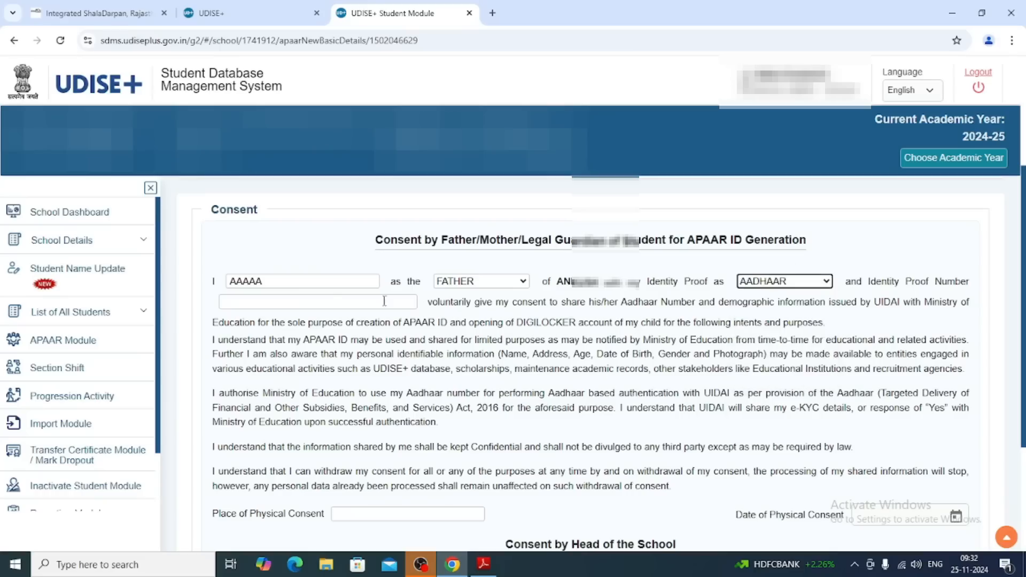
left_click(330, 301)
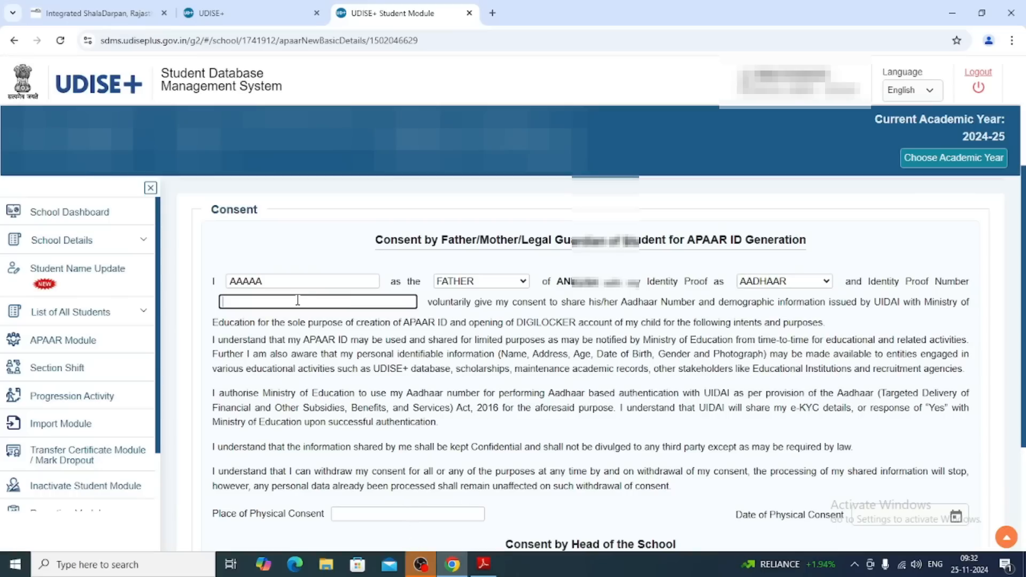
type("111111111111111")
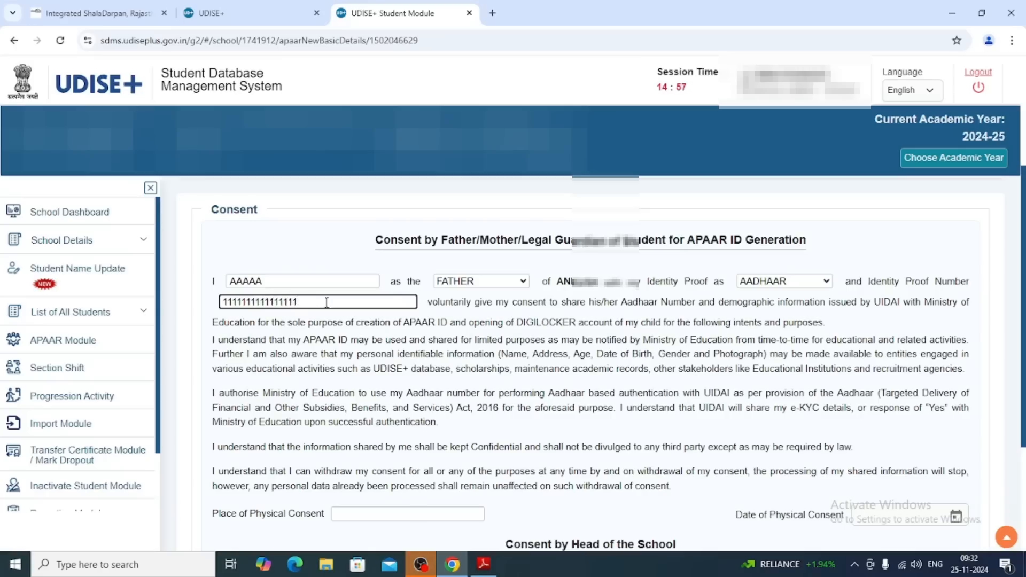
- Enter GSSS as the place of physical consent and set the date of physical consent to 25/11/2024
left_click(365, 513)
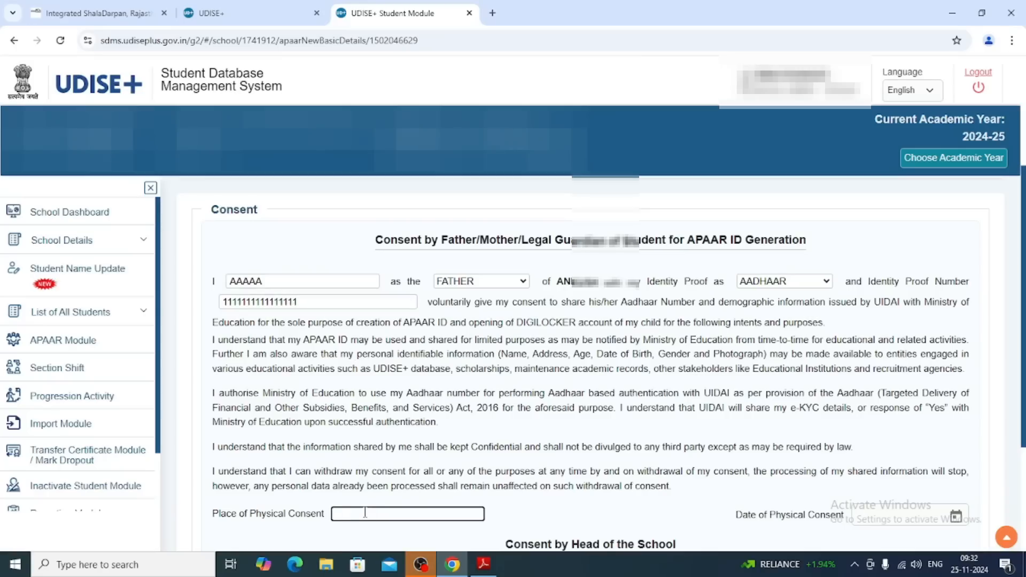
type("GS")
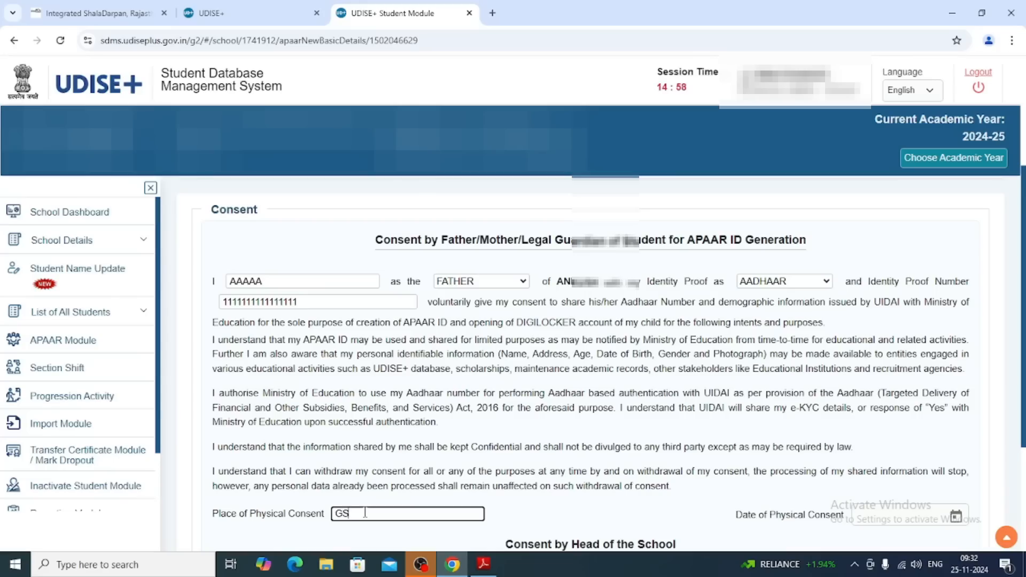
left_click(957, 517)
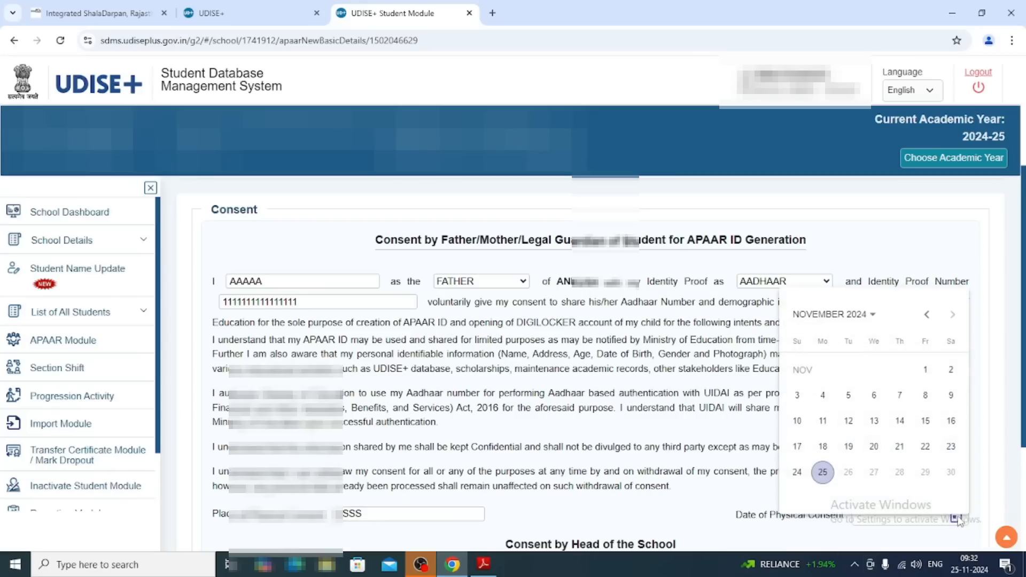
left_click(822, 473)
- Submit the completed consent form, but cancel the APAAR ID generation at the confirmation
scroll(489, 448, "down", 3)
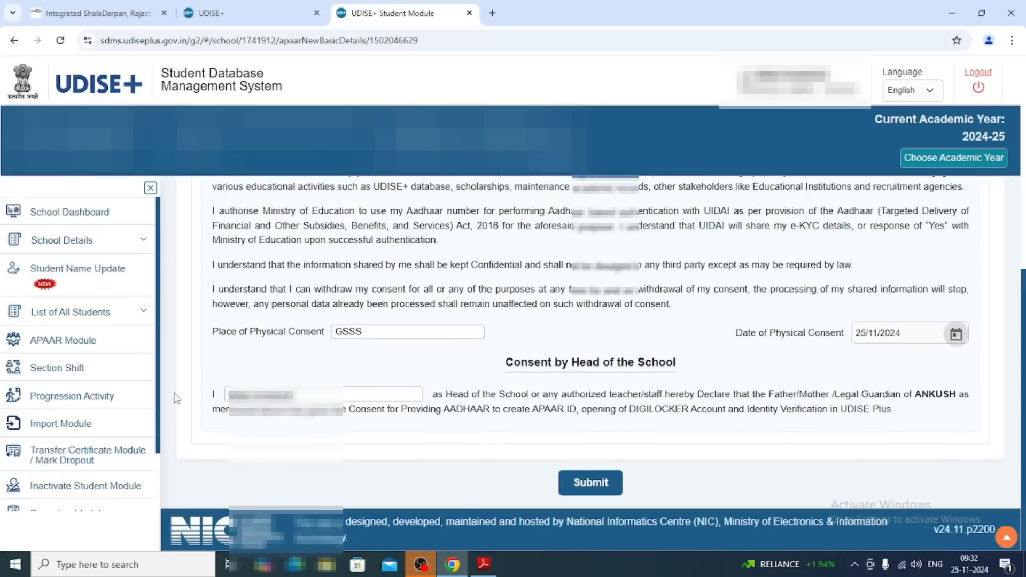
left_click(581, 484)
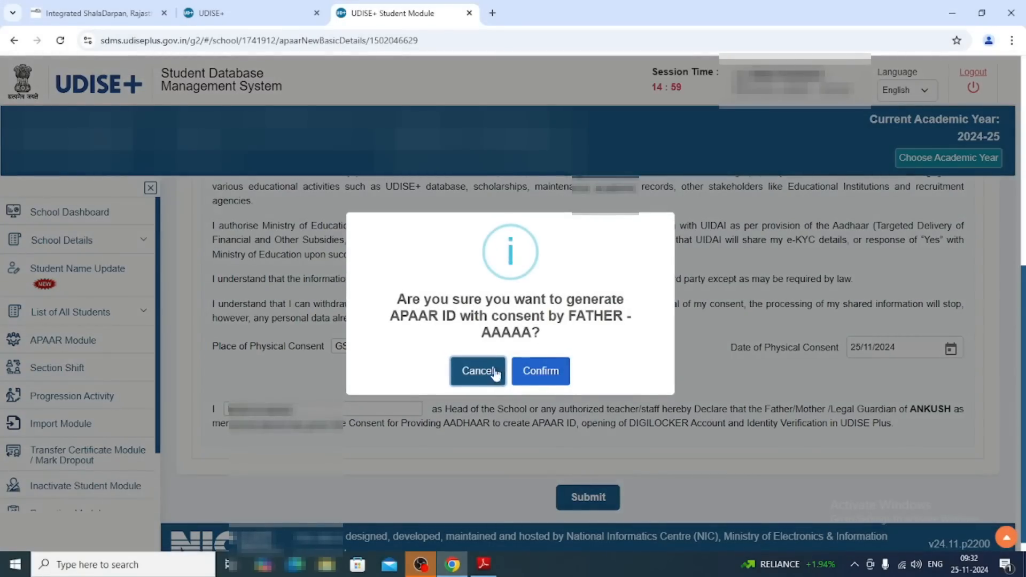
left_click(478, 377)
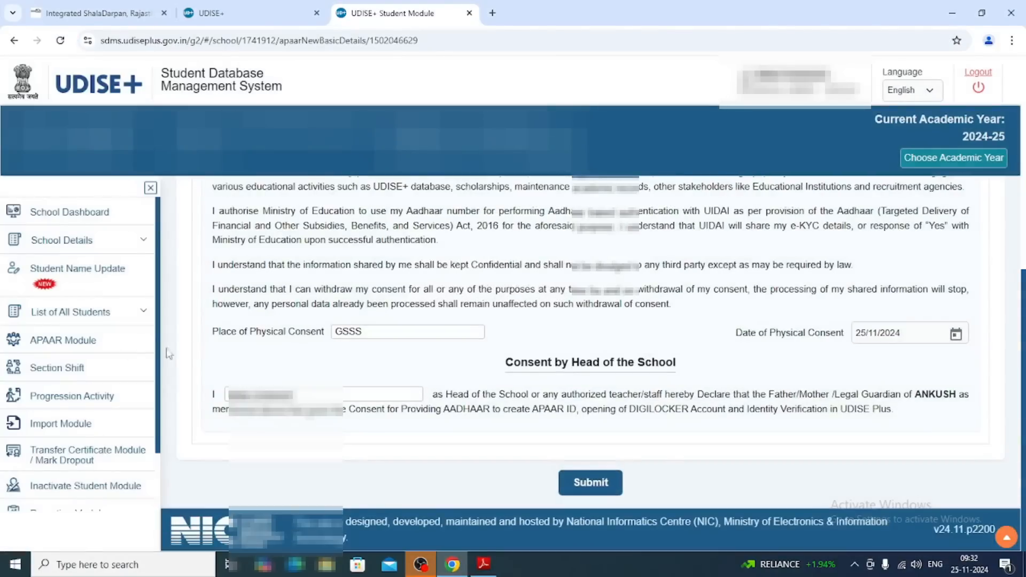
- Return to the APAAR Module, list the class II students again and check the third student's APAAR ID and action columns
left_click(63, 341)
left_click(314, 265)
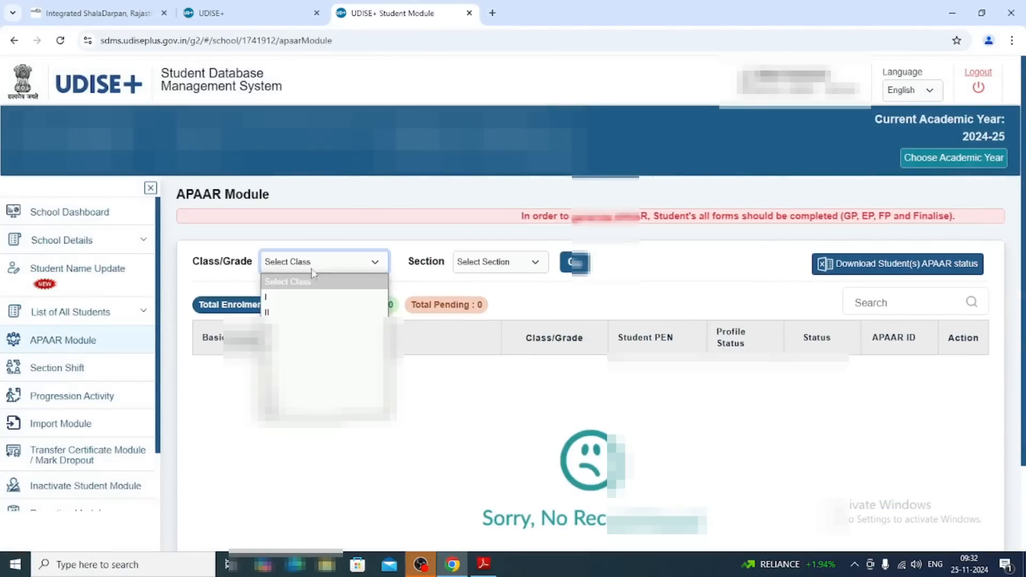
left_click(288, 308)
left_click(572, 270)
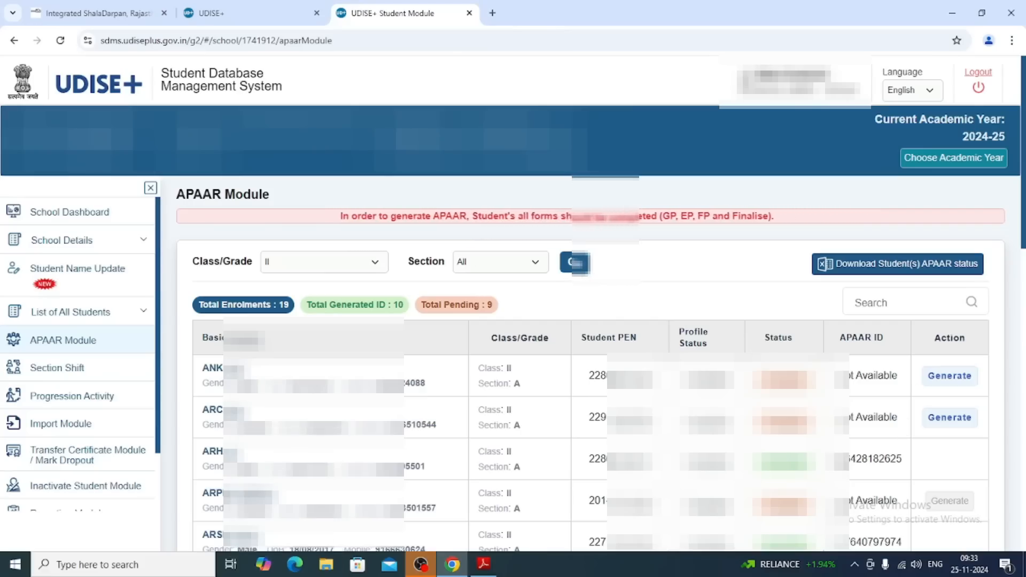
left_click_drag(837, 460, 904, 460)
left_click(955, 460)
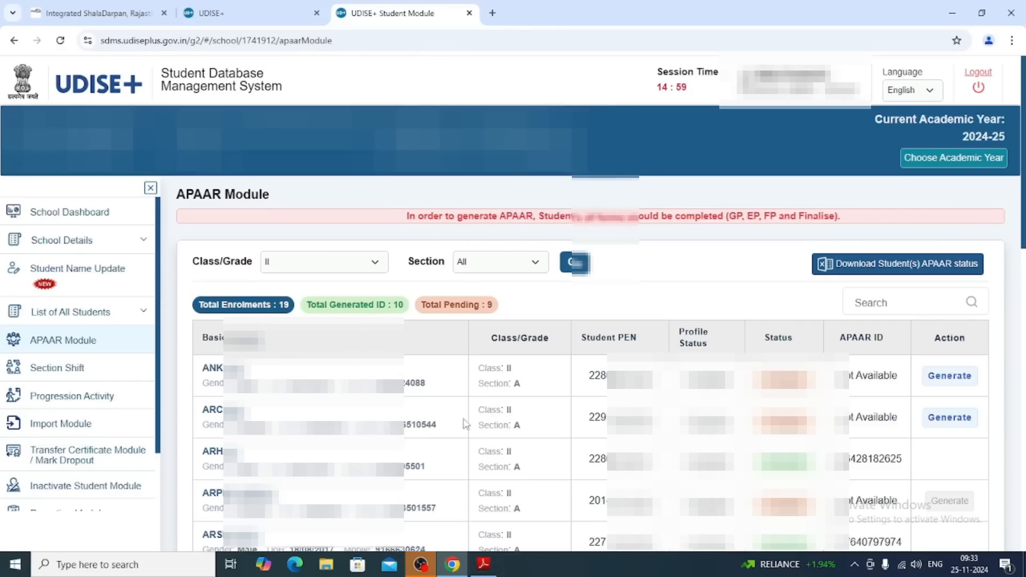
- Open Student Name Update and review the school-level name change policy and the Student PEN field
left_click(84, 275)
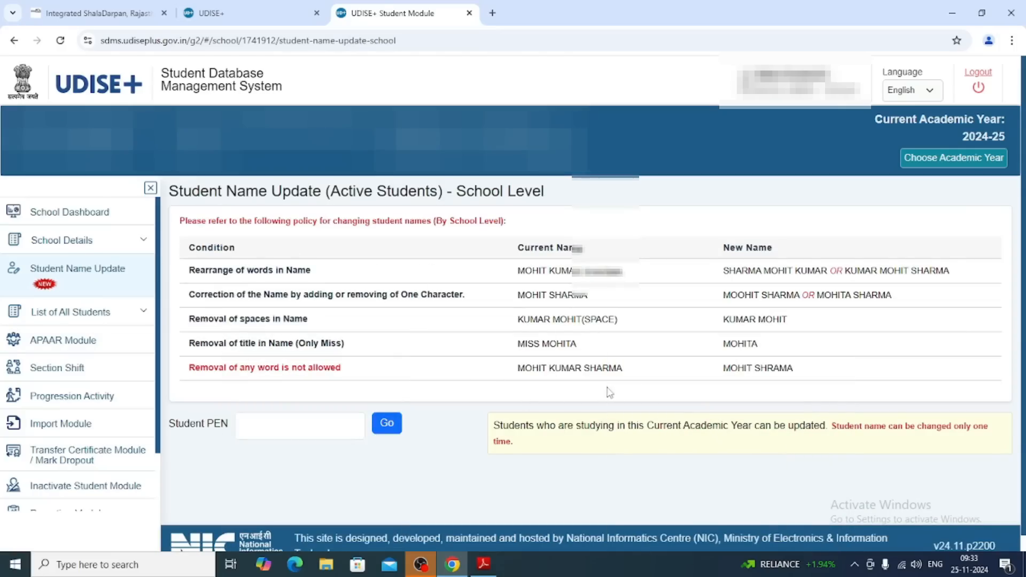
left_click(284, 426)
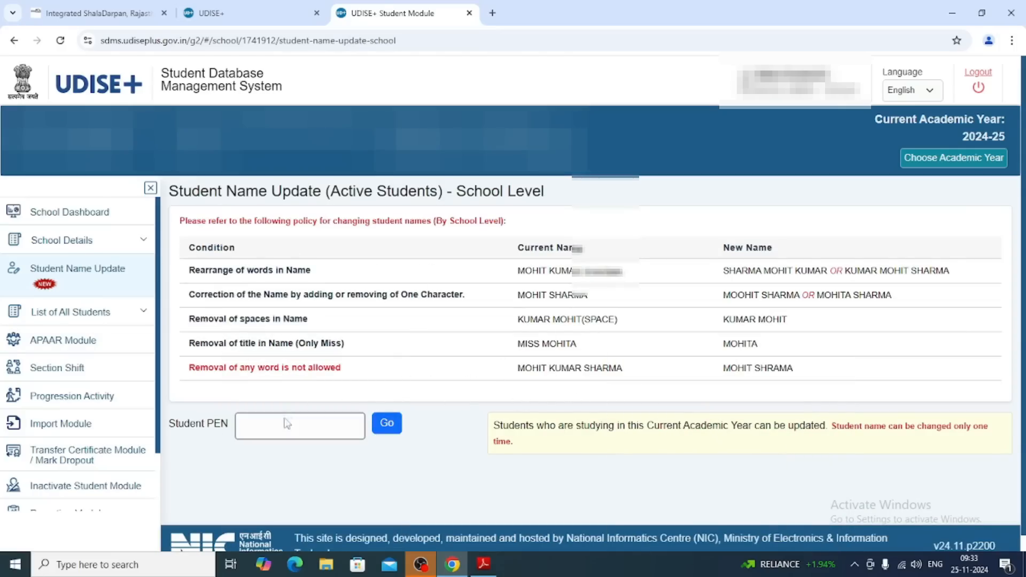
left_click(426, 407)
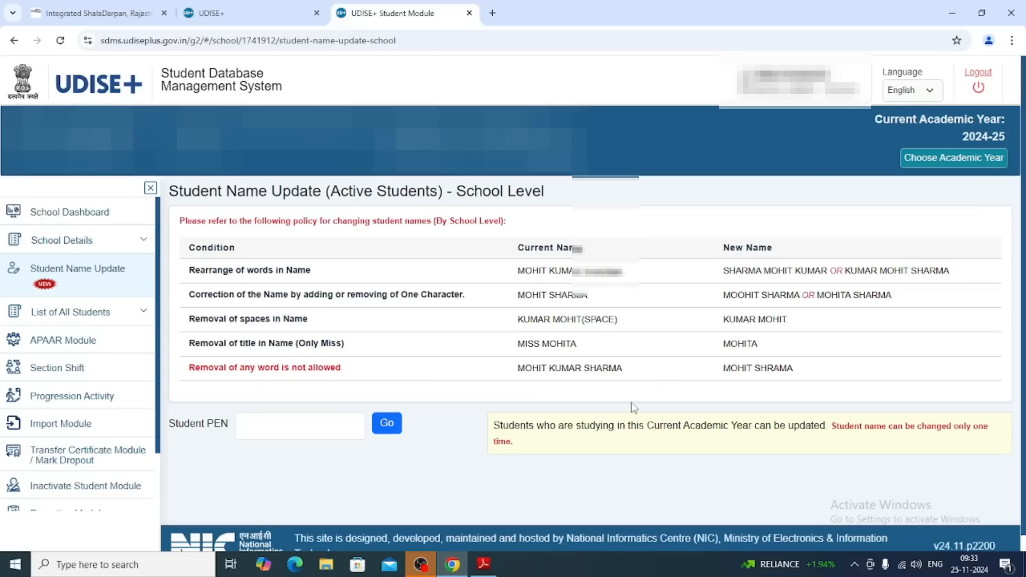